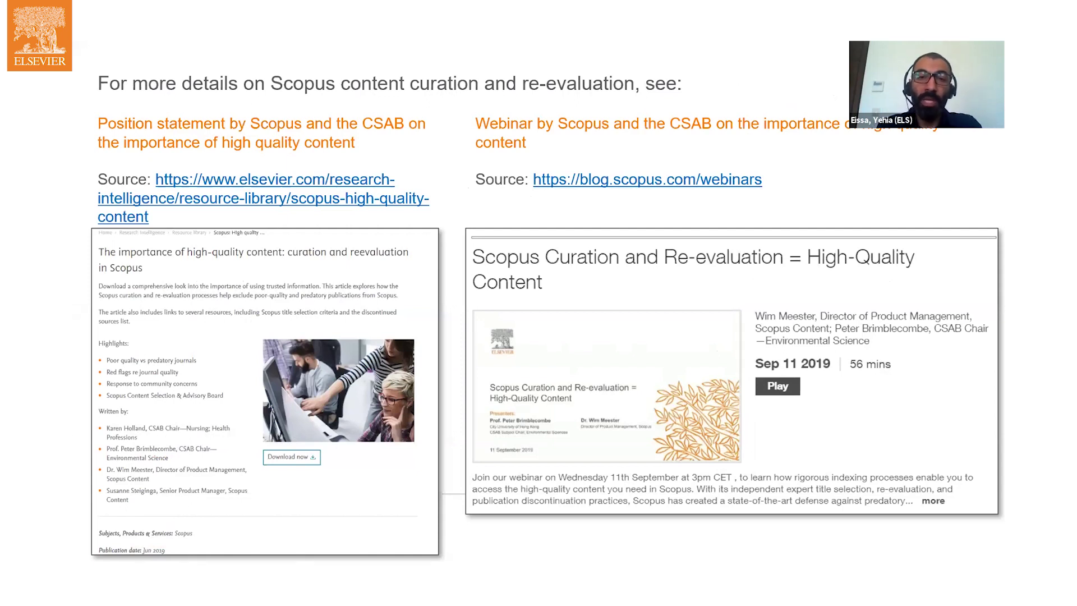
Advance to the Scopus demo slide and bring up the Scopus Document search tab in Chrome.
{"action": "key", "text": "Right"}
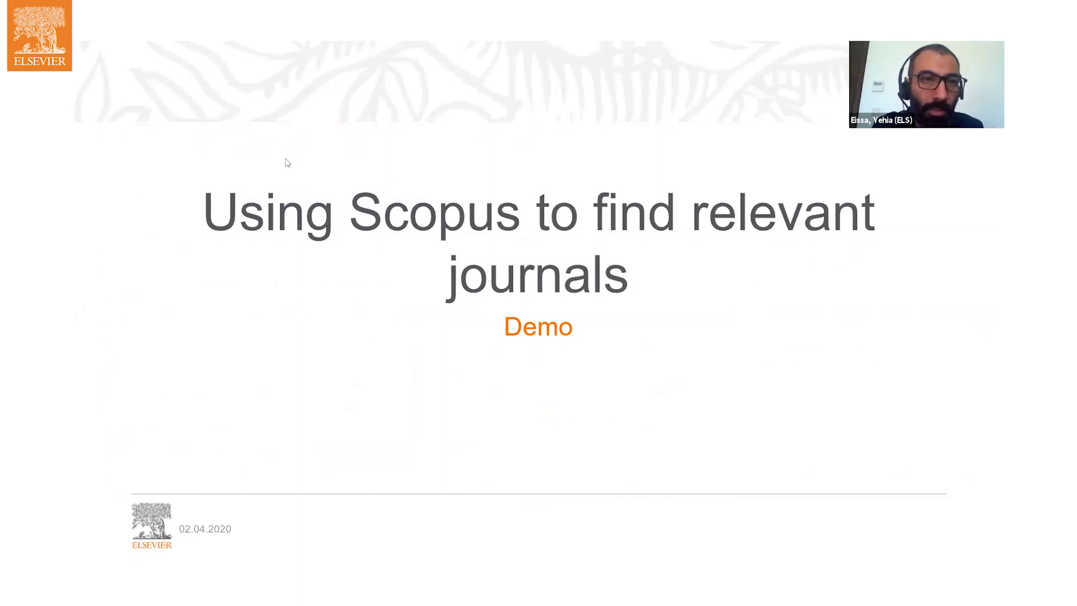
{"action": "key", "text": "alt+Tab"}
{"action": "key", "text": "ctrl+Tab"}
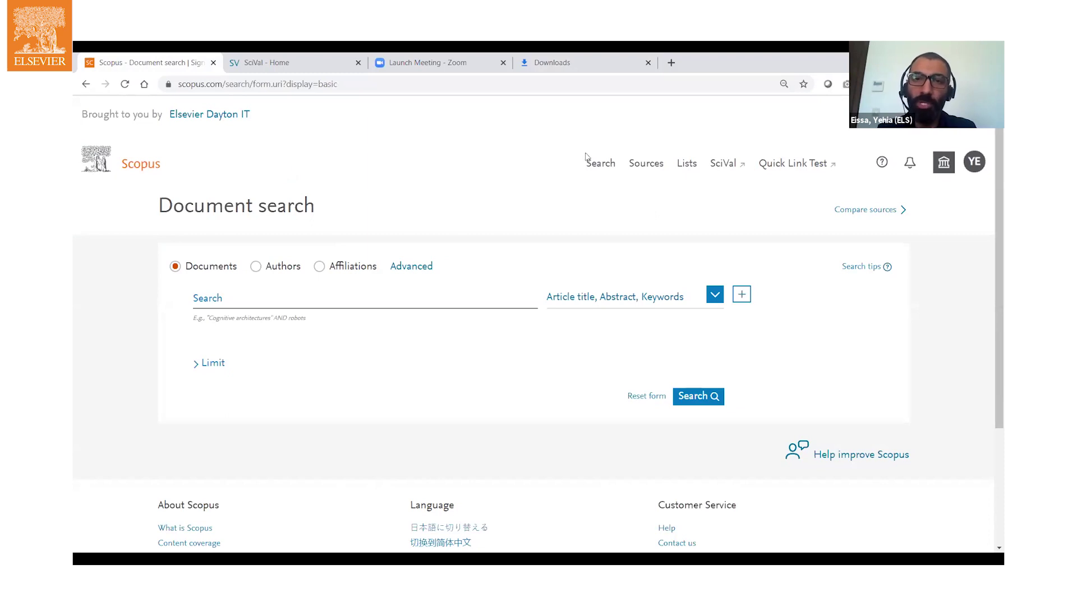
Open the Scopus Sources page listing 41,154 journals ranked by CiteScore 2018.
{"action": "left_click", "coordinate": [644, 168]}
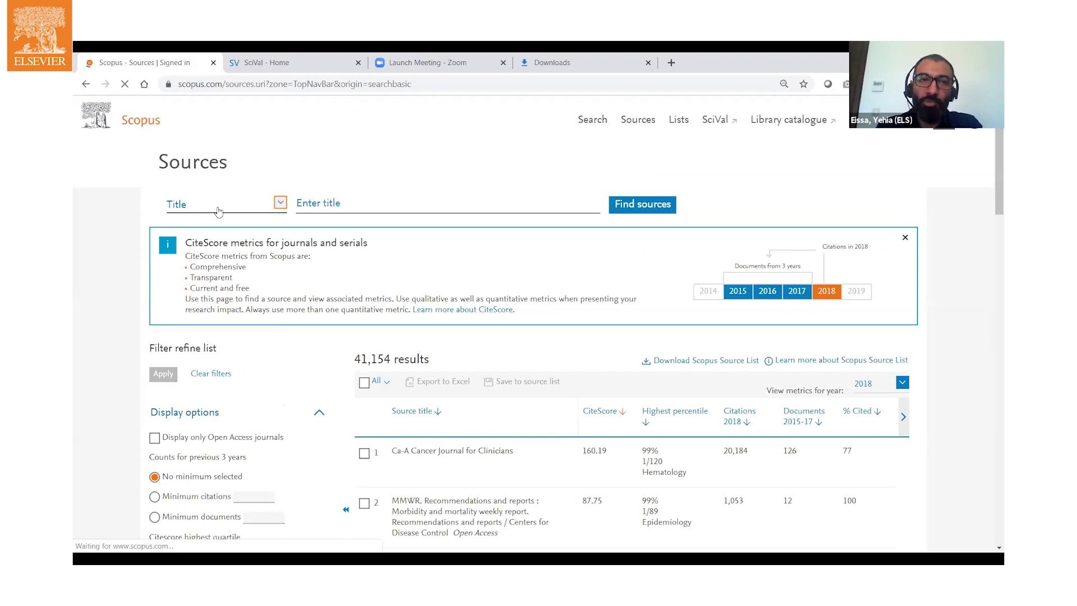
Filter sources by the Renewable Energy, Sustainability and the Environment subject area.
{"action": "left_click", "coordinate": [219, 211]}
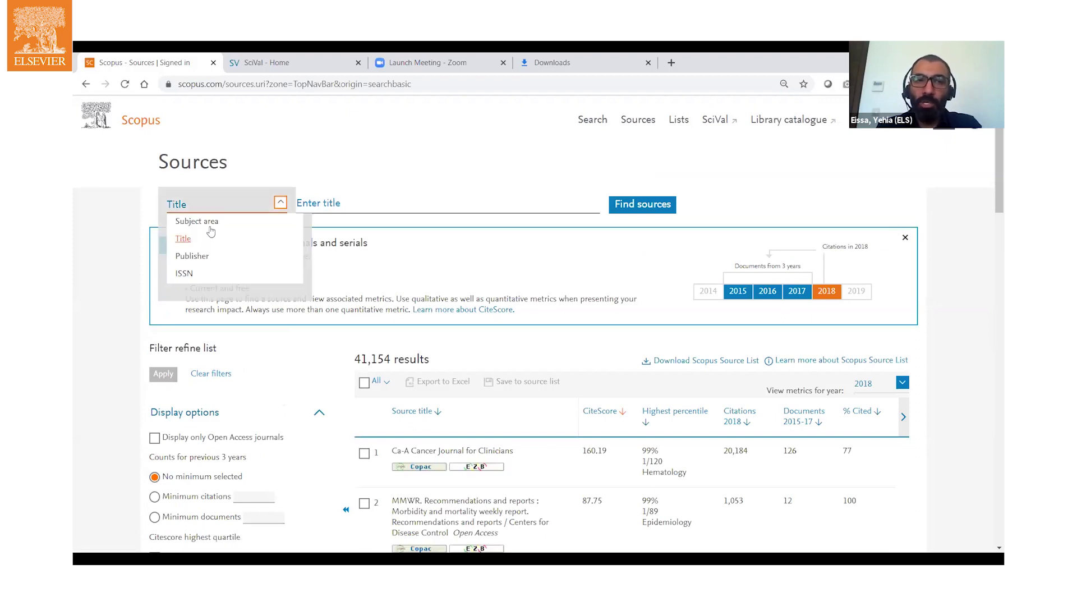
{"action": "left_click", "coordinate": [208, 222]}
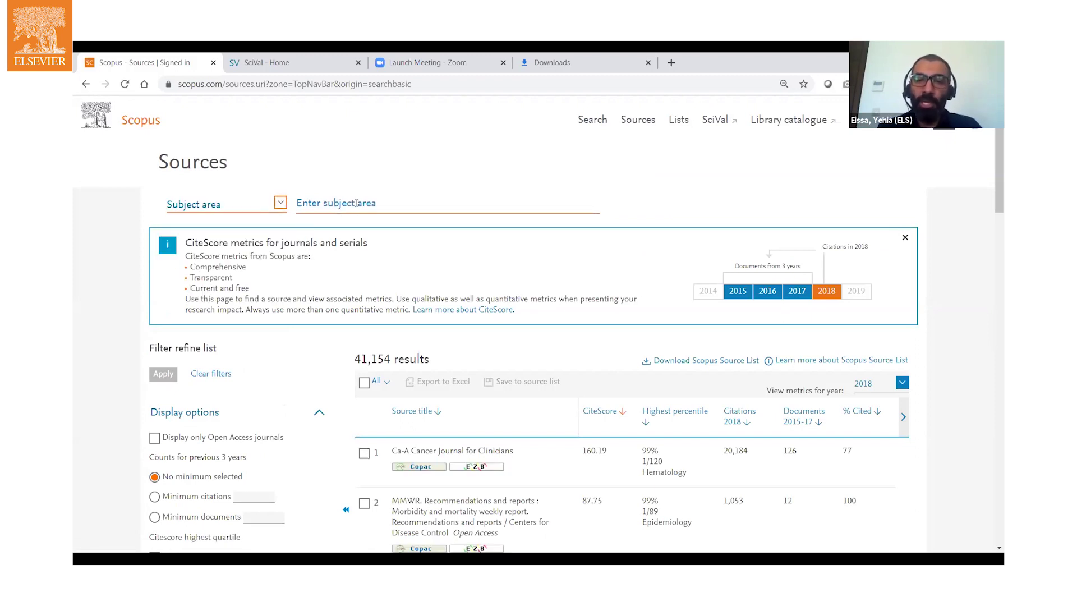
{"action": "left_click", "coordinate": [355, 203]}
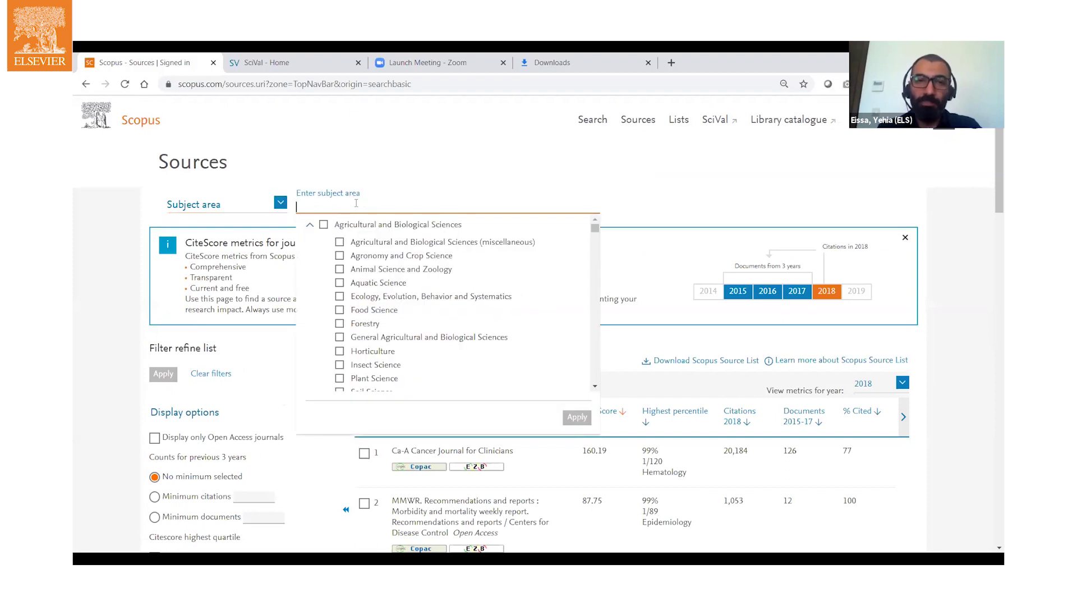
{"action": "type", "text": "sol"}
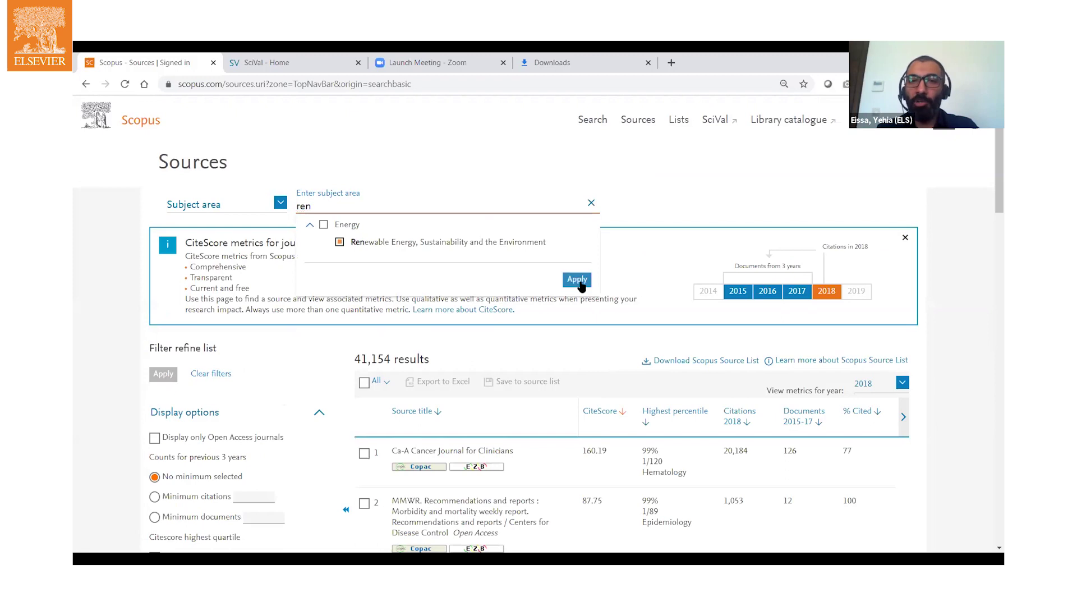
{"action": "left_click", "coordinate": [579, 281]}
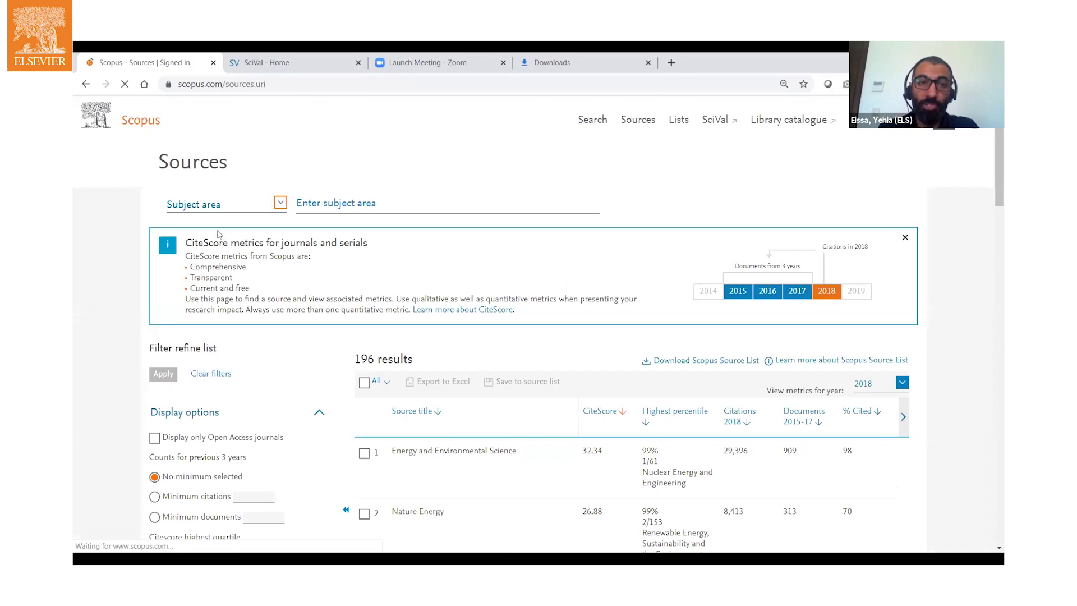
Review the 196 renewable-energy journals, then clear the subject filter.
{"action": "left_click", "coordinate": [235, 213]}
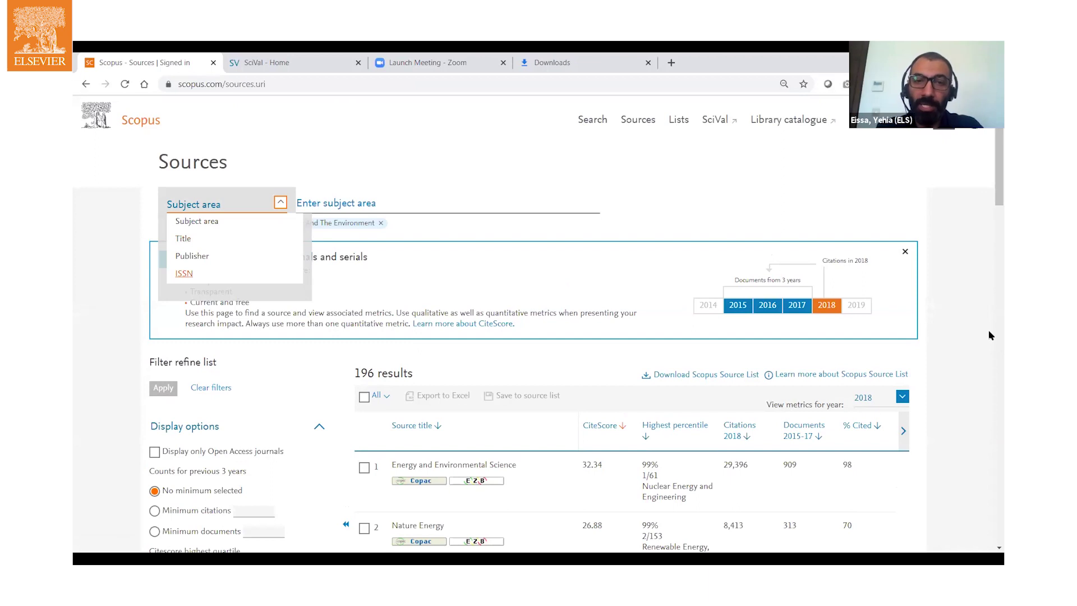
{"action": "scroll", "coordinate": [988, 402], "scroll_direction": "down", "scroll_amount": 10}
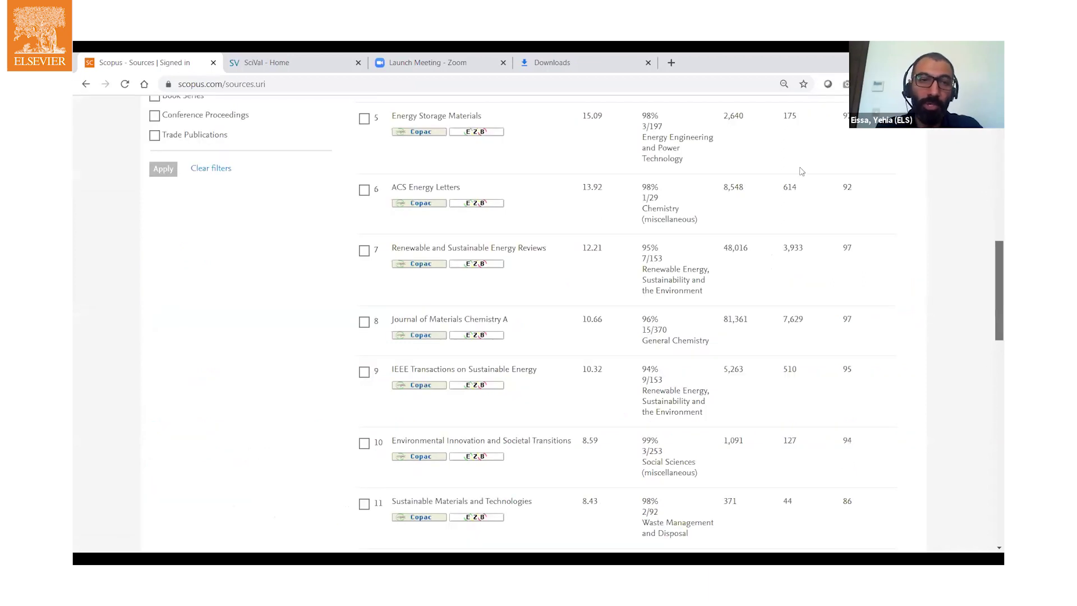
{"action": "scroll", "coordinate": [275, 207], "scroll_direction": "down", "scroll_amount": 2}
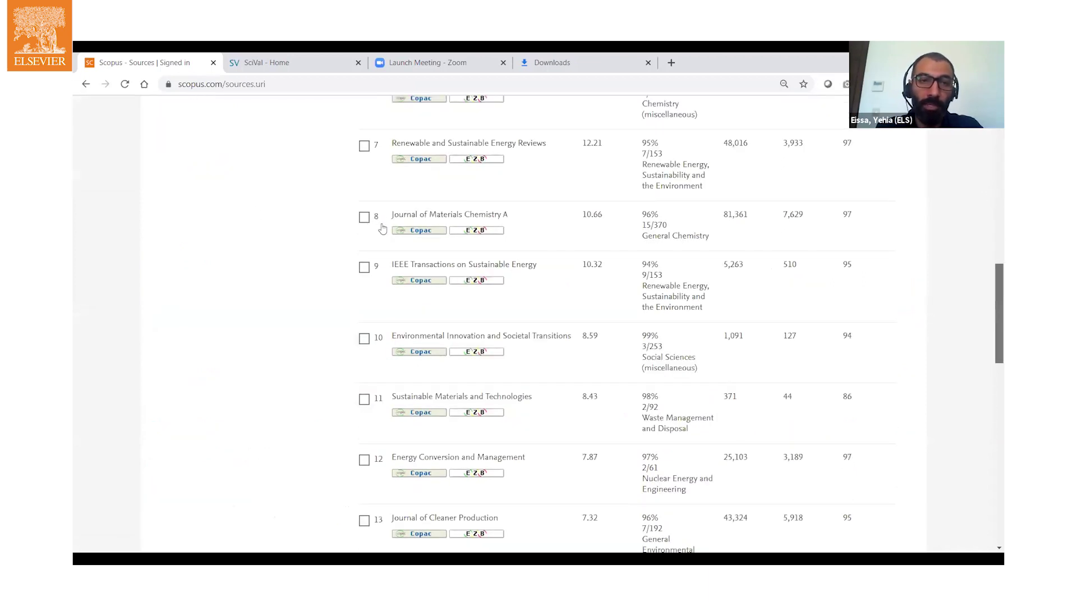
{"action": "scroll", "coordinate": [376, 225], "scroll_direction": "up", "scroll_amount": 12}
{"action": "left_click", "coordinate": [337, 222]}
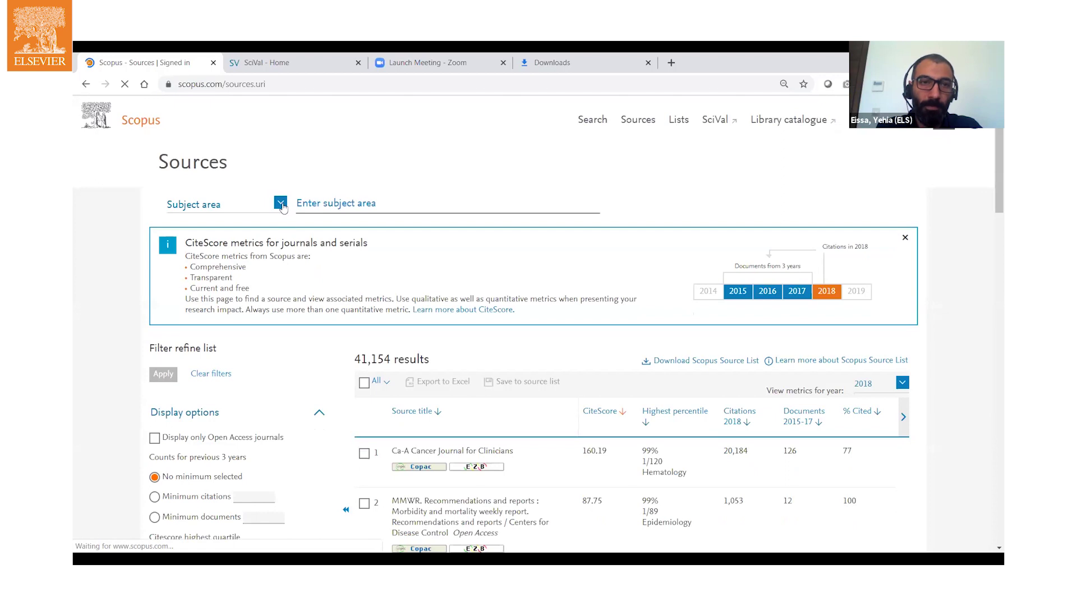
Search sources by title for 'solar energy' to open the Solar Energy journal page.
{"action": "left_click", "coordinate": [280, 203]}
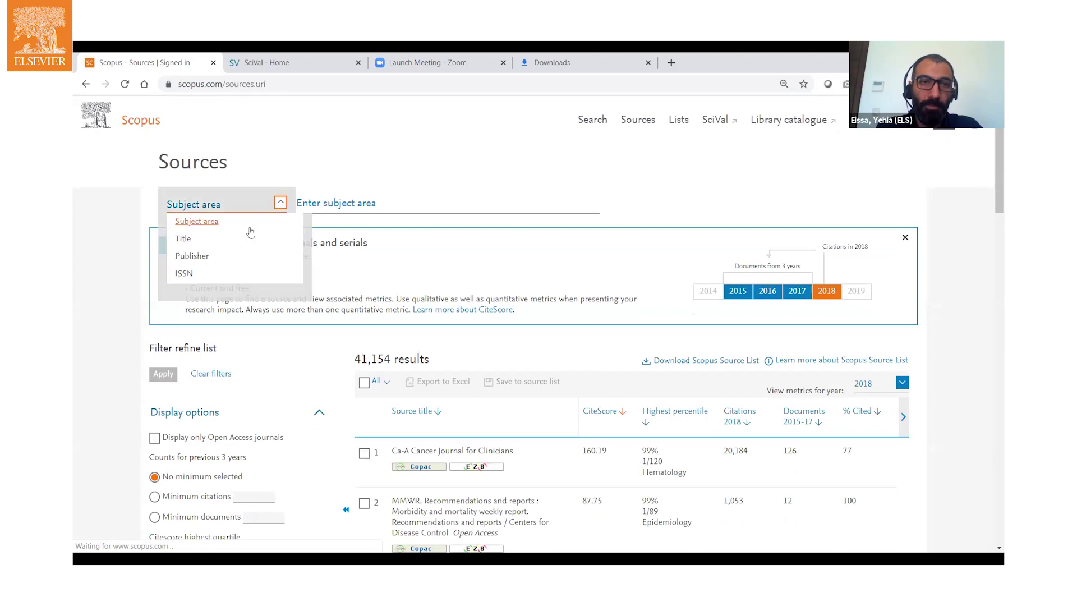
{"action": "left_click", "coordinate": [341, 207]}
{"action": "type", "text": "s"}
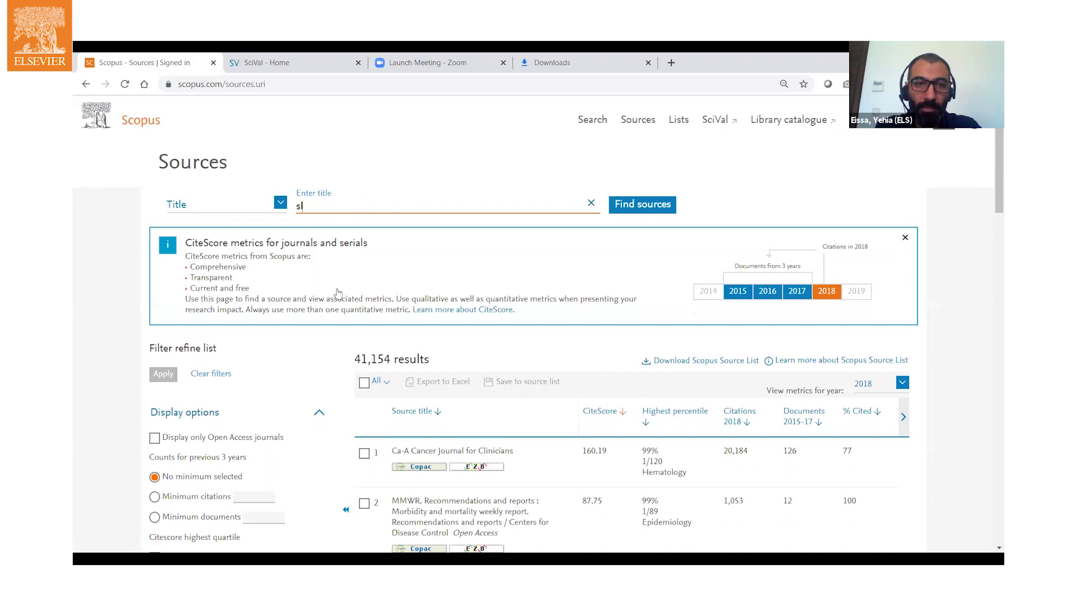
{"action": "type", "text": "olar energy"}
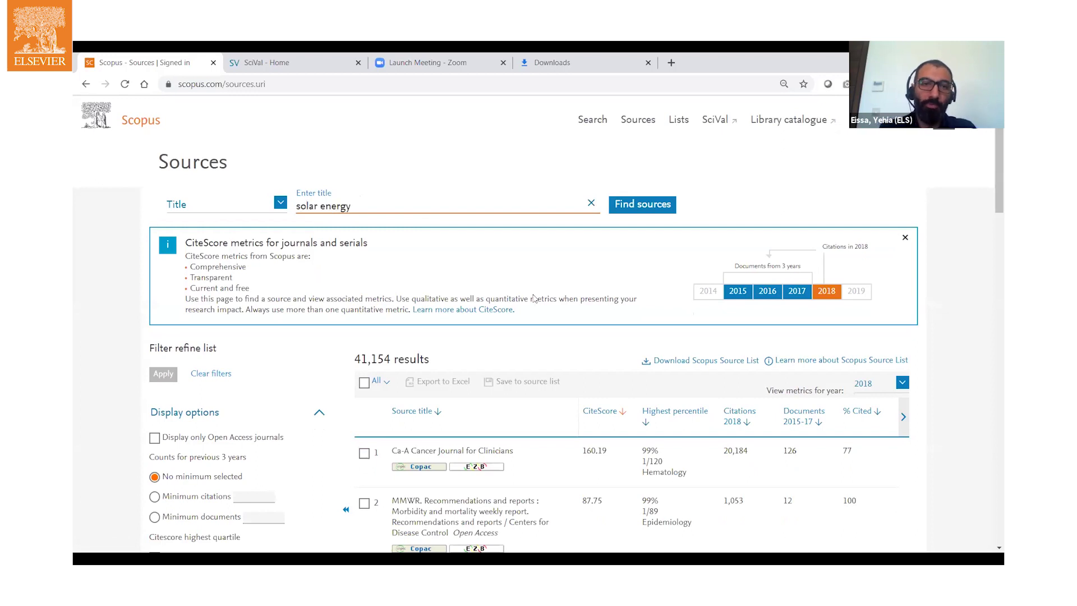
{"action": "key", "text": "Return"}
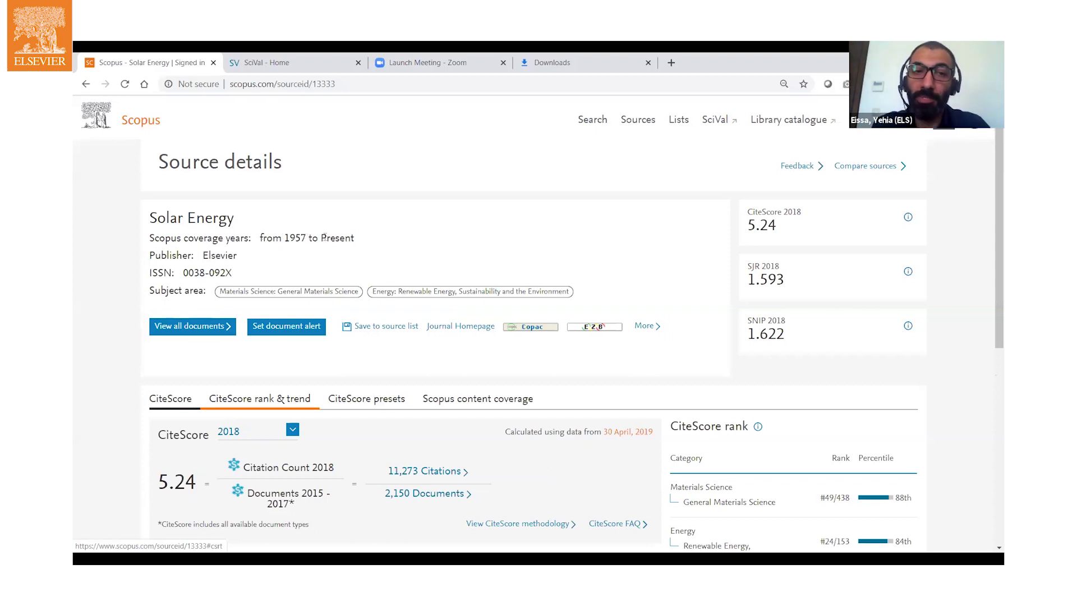
{"action": "triple_click", "coordinate": [360, 235]}
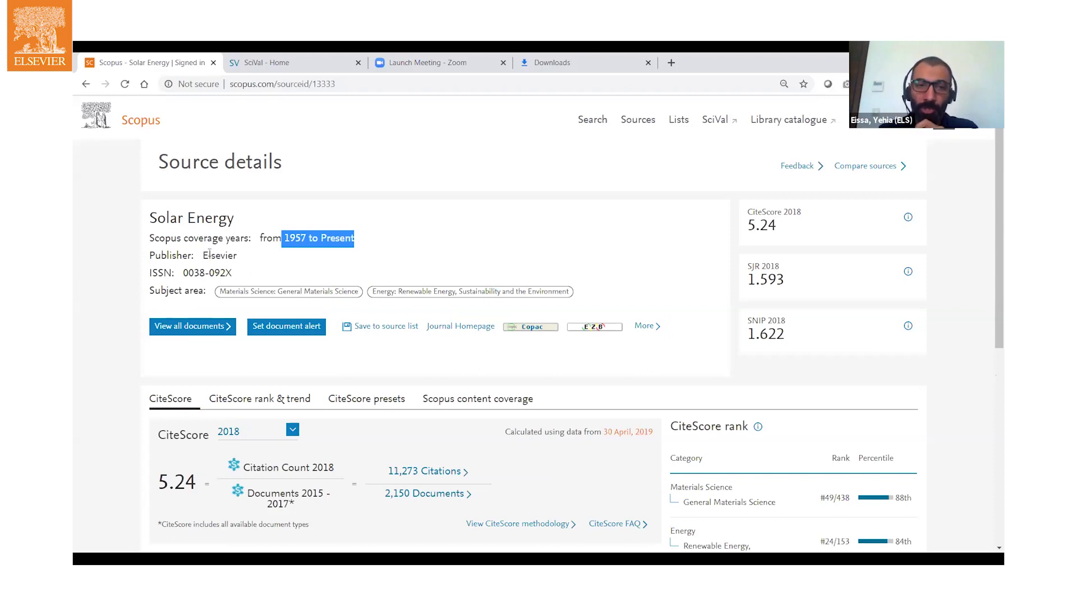
{"action": "triple_click", "coordinate": [265, 291]}
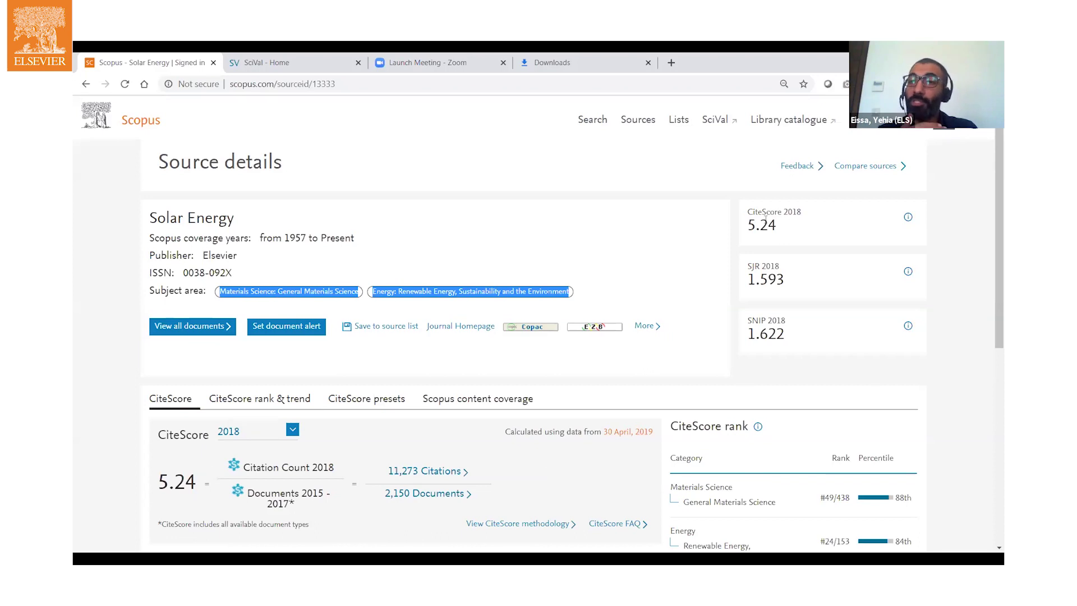
{"action": "left_click", "coordinate": [712, 214]}
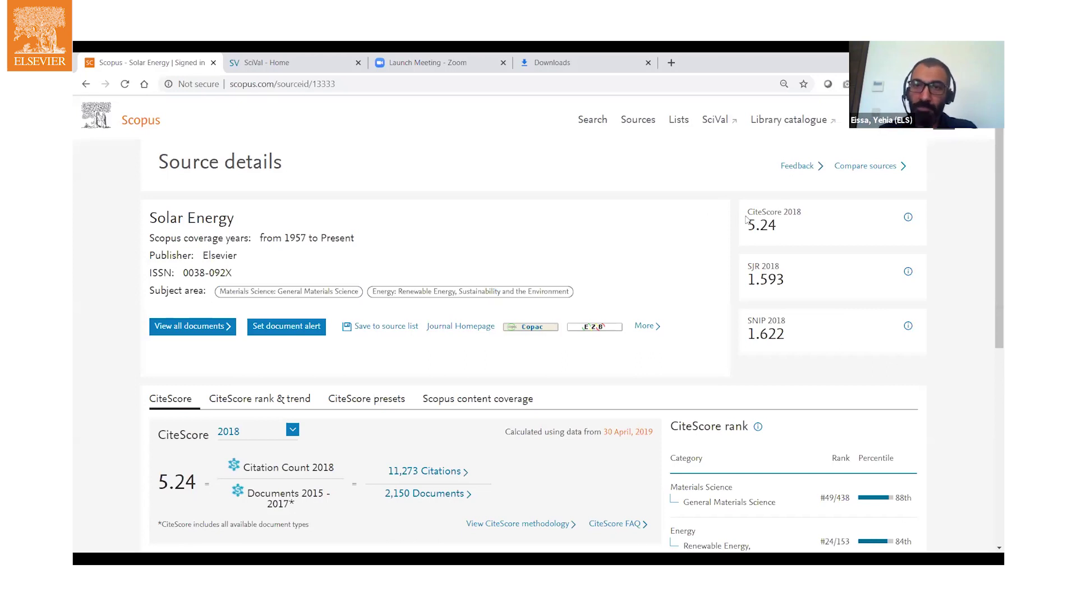
{"action": "double_click", "coordinate": [787, 223]}
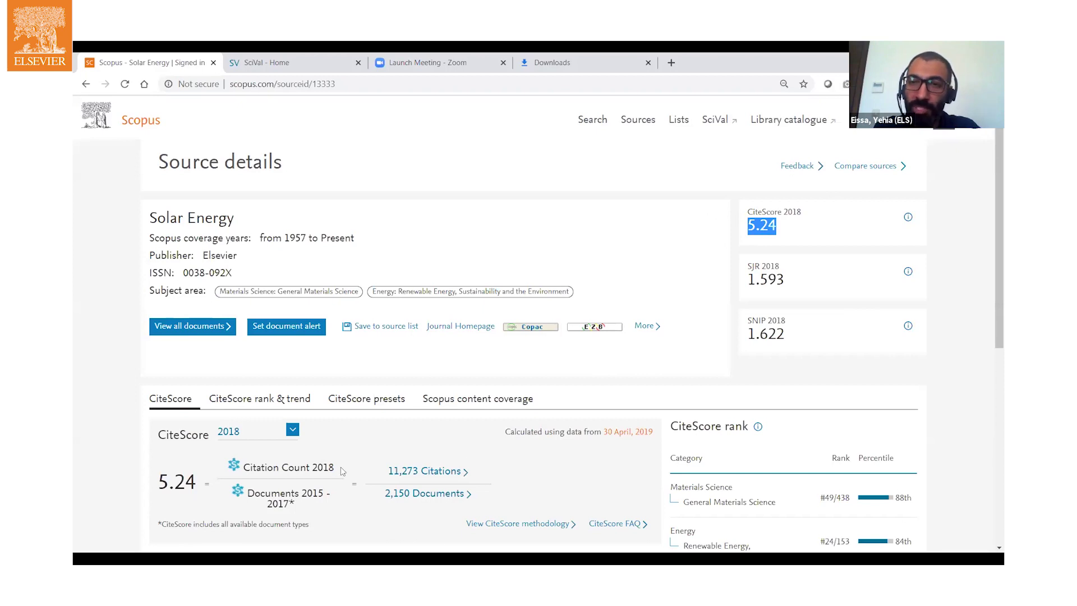
{"action": "double_click", "coordinate": [324, 468]}
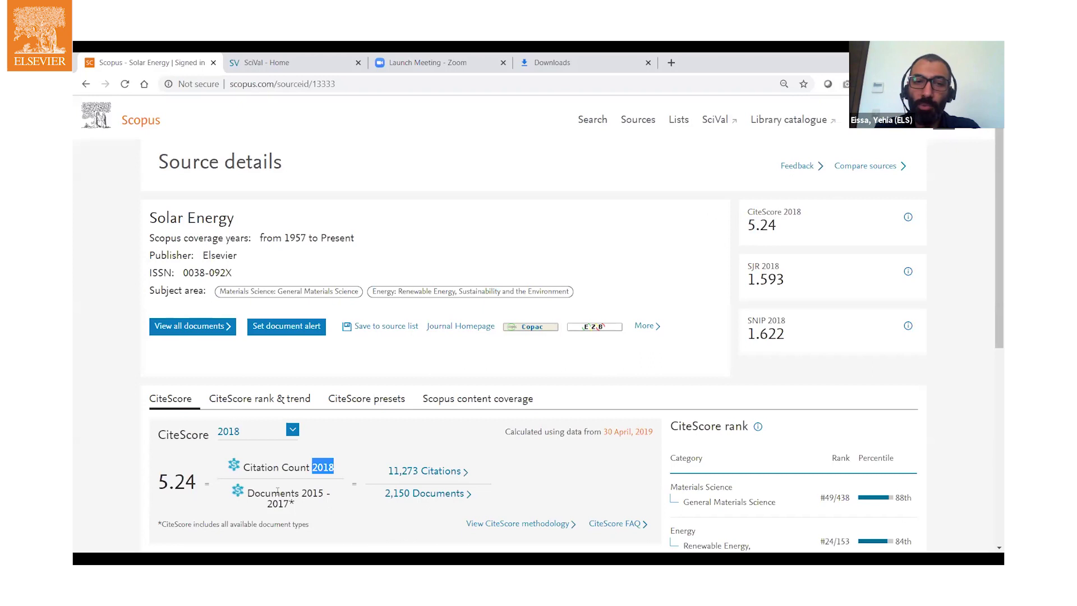
{"action": "left_click_drag", "start_coordinate": [302, 492], "coordinate": [322, 505]}
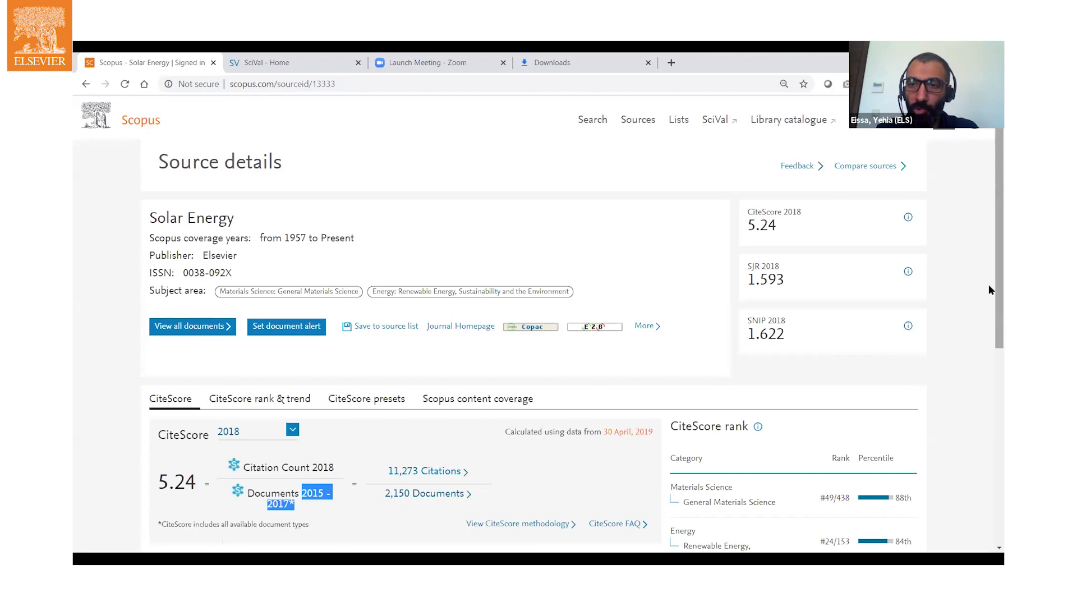
{"action": "scroll", "coordinate": [988, 297], "scroll_direction": "down", "scroll_amount": 1}
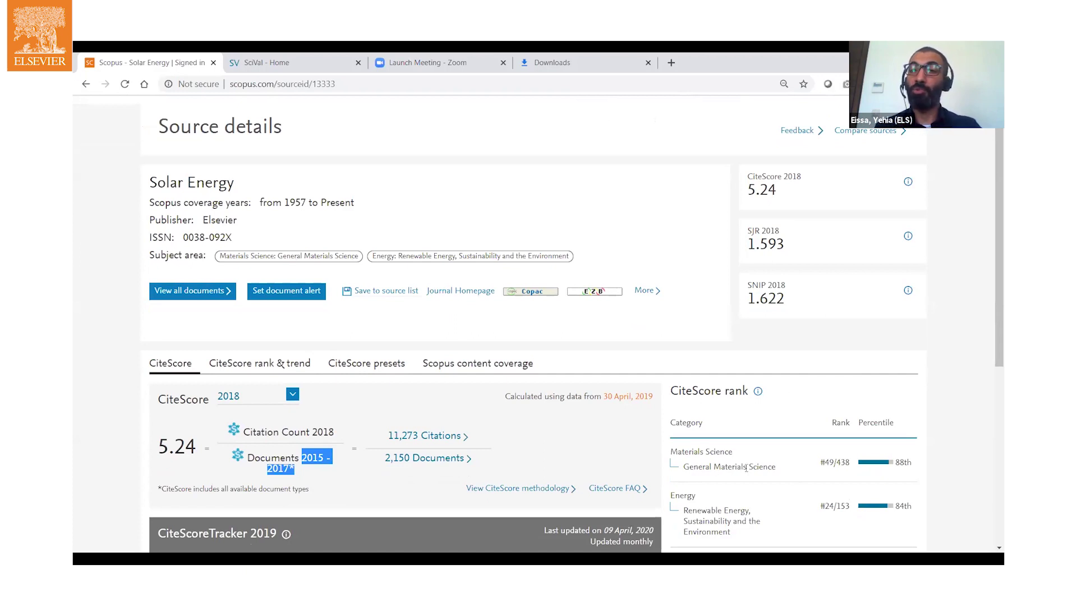
{"action": "double_click", "coordinate": [829, 461]}
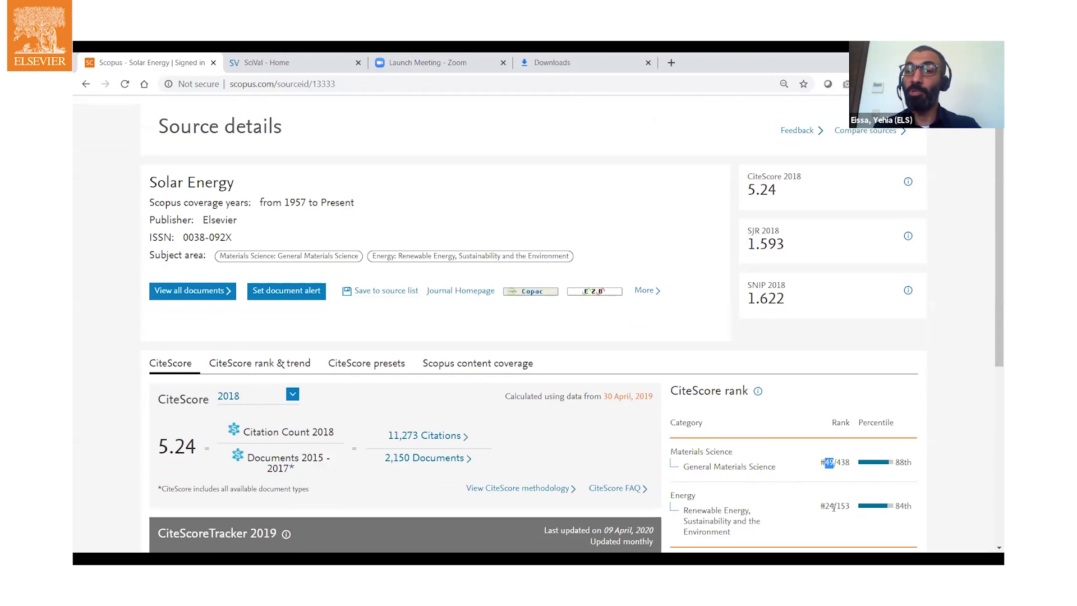
{"action": "left_click", "coordinate": [841, 457]}
{"action": "double_click", "coordinate": [842, 461]}
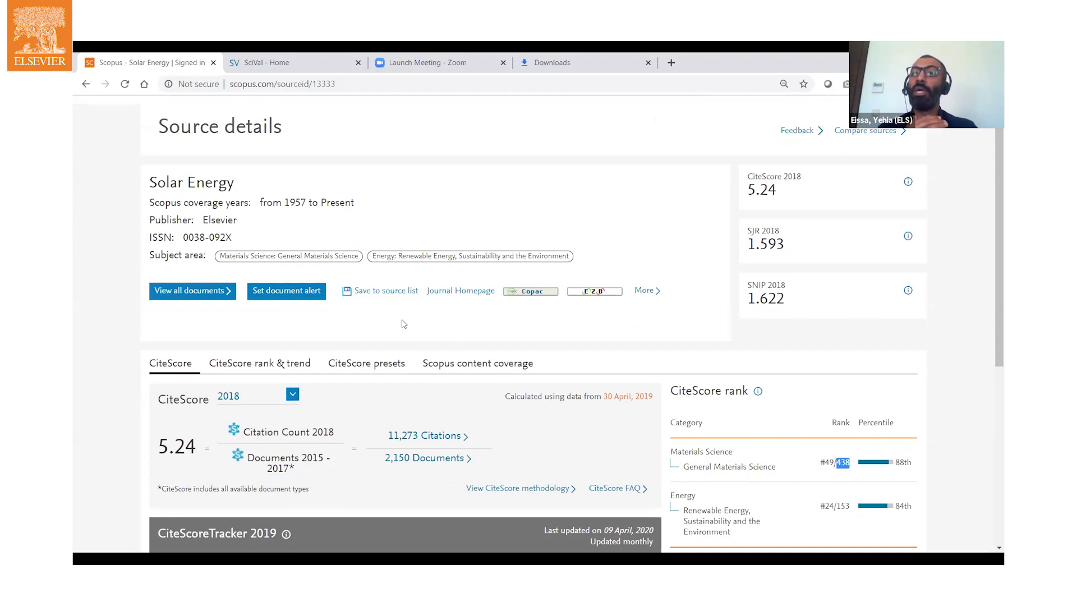
{"action": "double_click", "coordinate": [902, 461]}
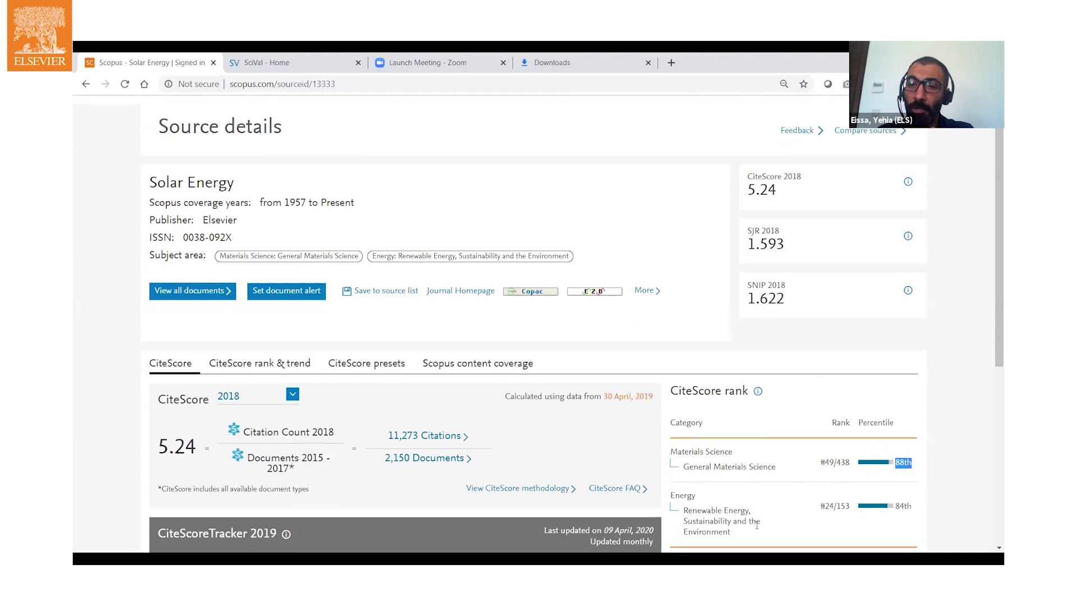
{"action": "double_click", "coordinate": [829, 506]}
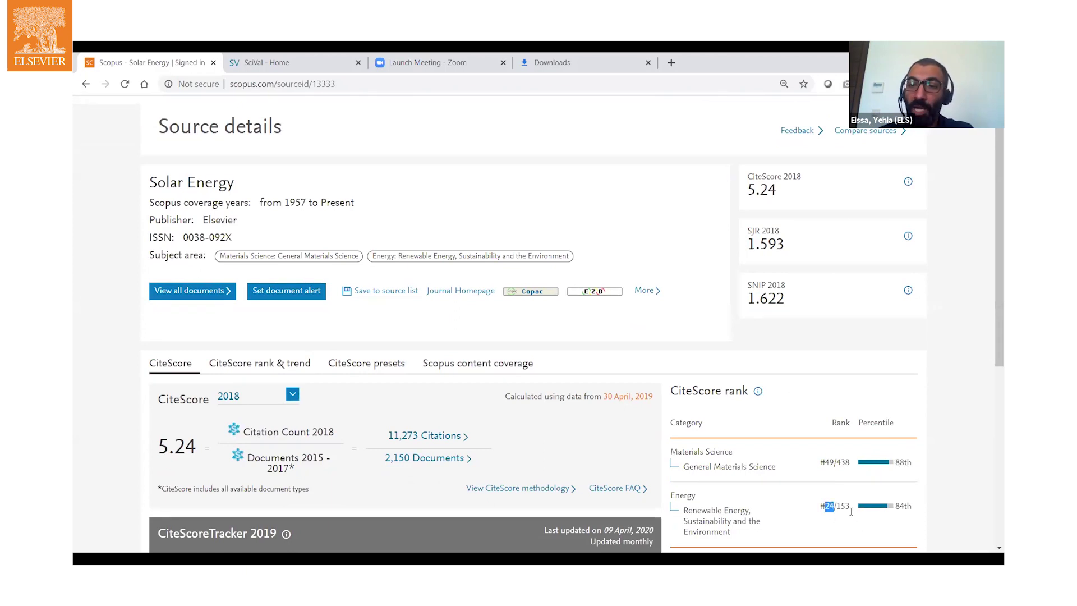
{"action": "left_click", "coordinate": [845, 505]}
{"action": "double_click", "coordinate": [845, 505]}
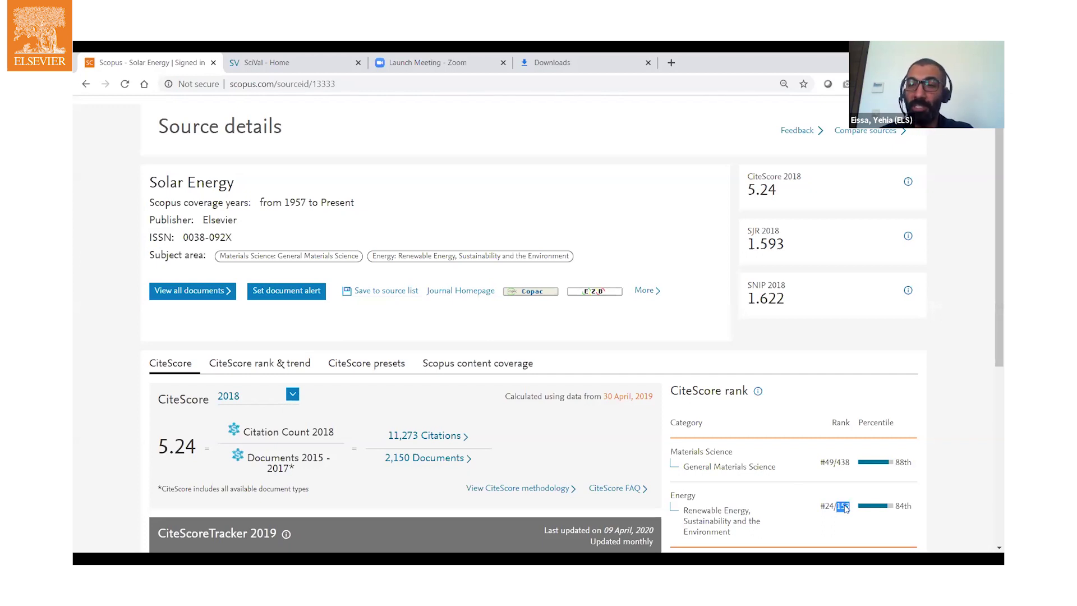
{"action": "double_click", "coordinate": [900, 507]}
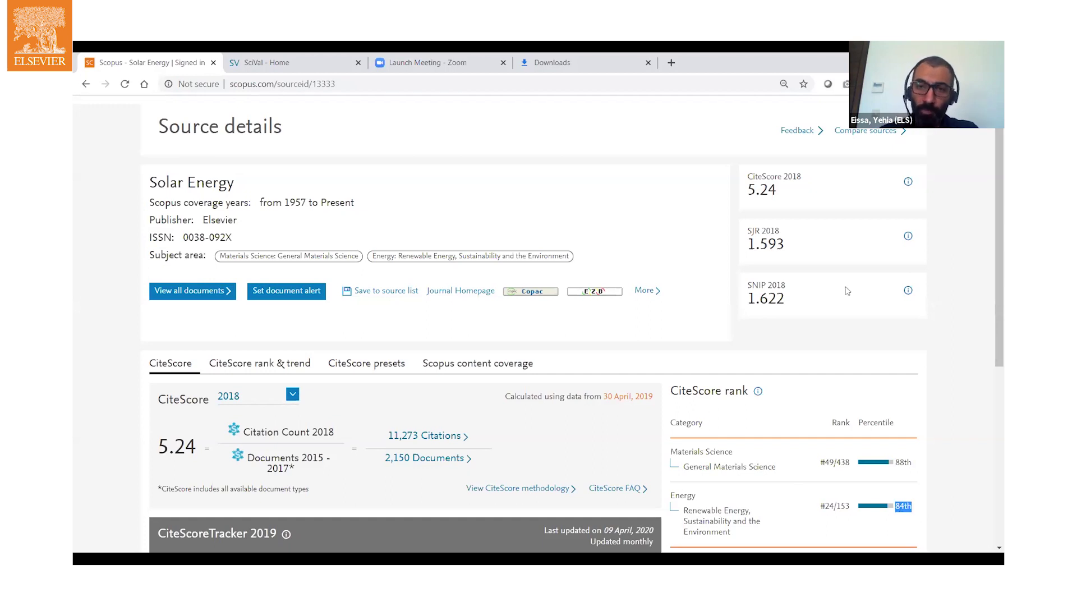
{"action": "double_click", "coordinate": [759, 246]}
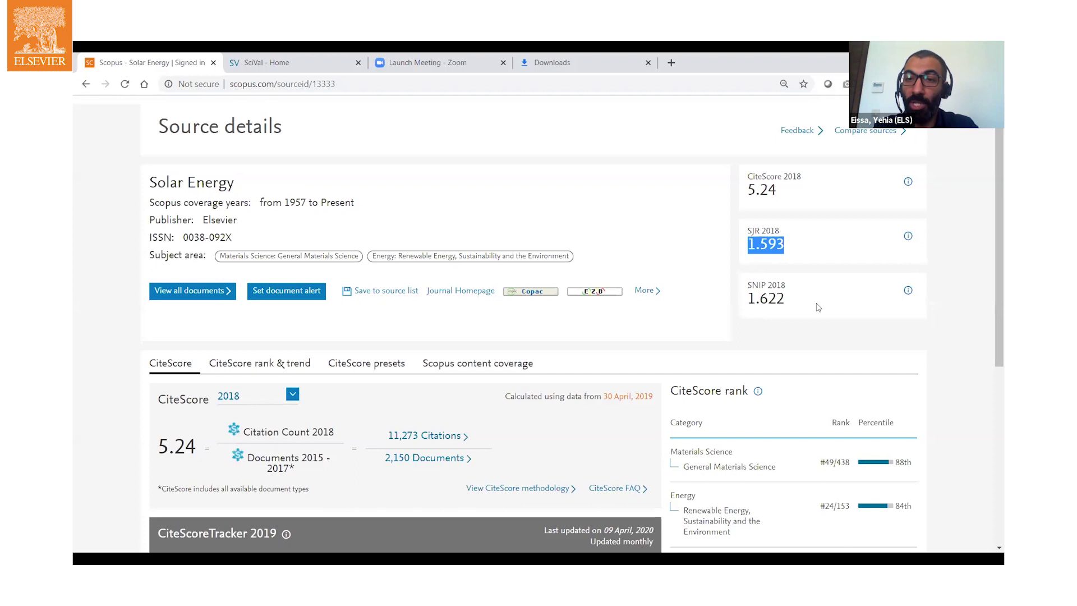
{"action": "double_click", "coordinate": [774, 299]}
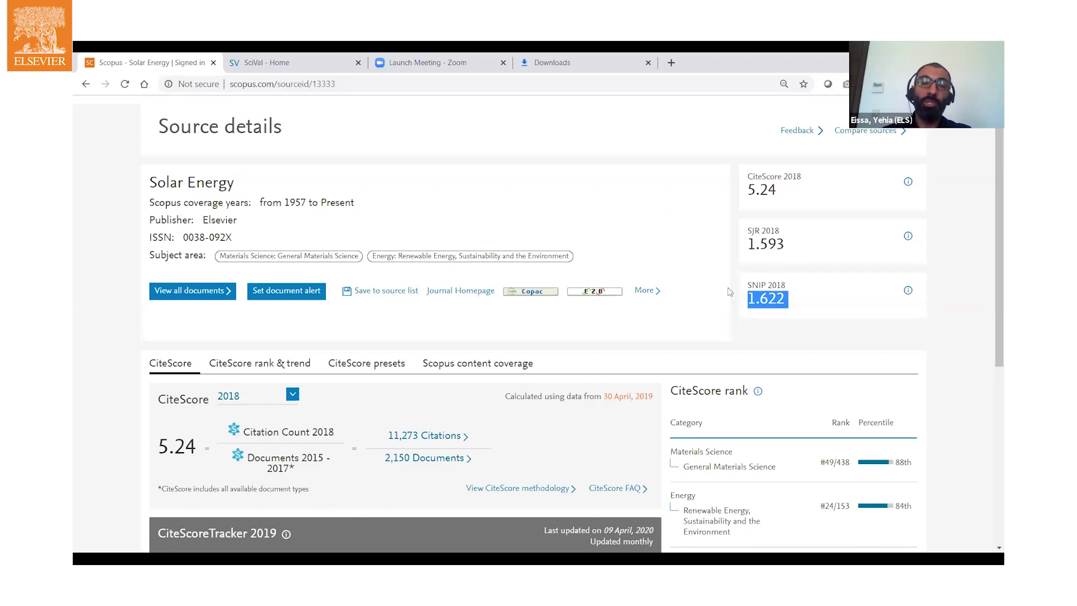
{"action": "left_click", "coordinate": [298, 205]}
{"action": "triple_click", "coordinate": [297, 205]}
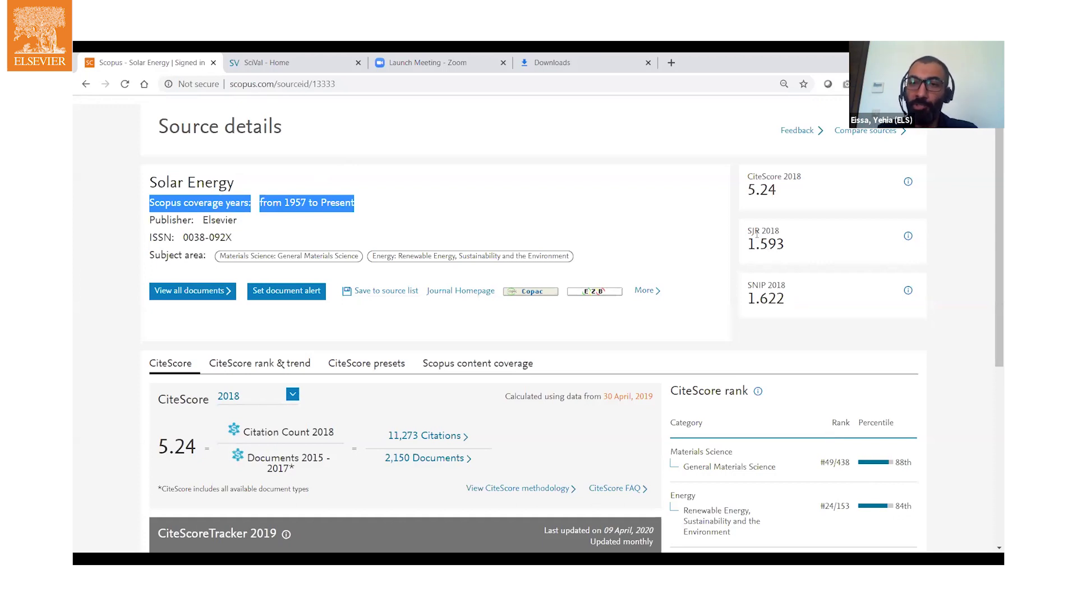
{"action": "left_click", "coordinate": [770, 305]}
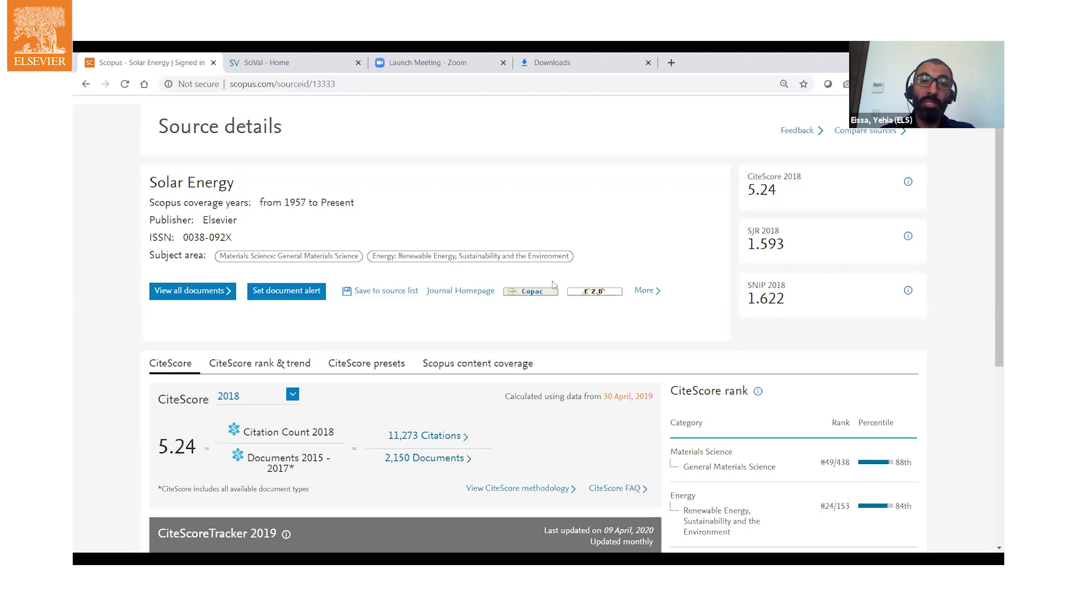
Visit the Solar Energy journal homepage on ScienceDirect, then switch to the SciVal home page.
{"action": "left_click", "coordinate": [471, 293]}
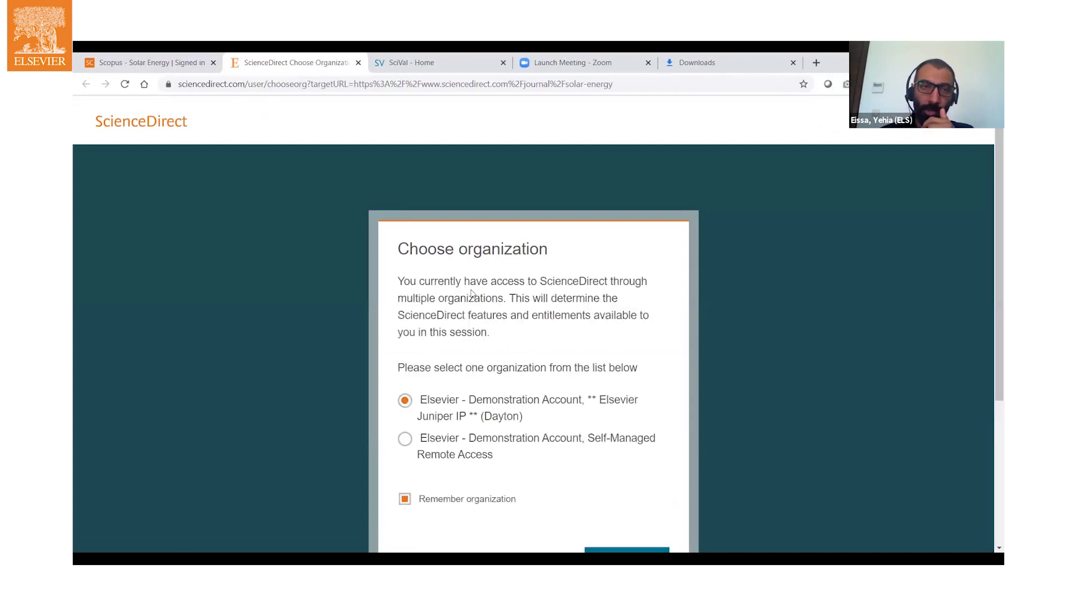
{"action": "left_click", "coordinate": [403, 440]}
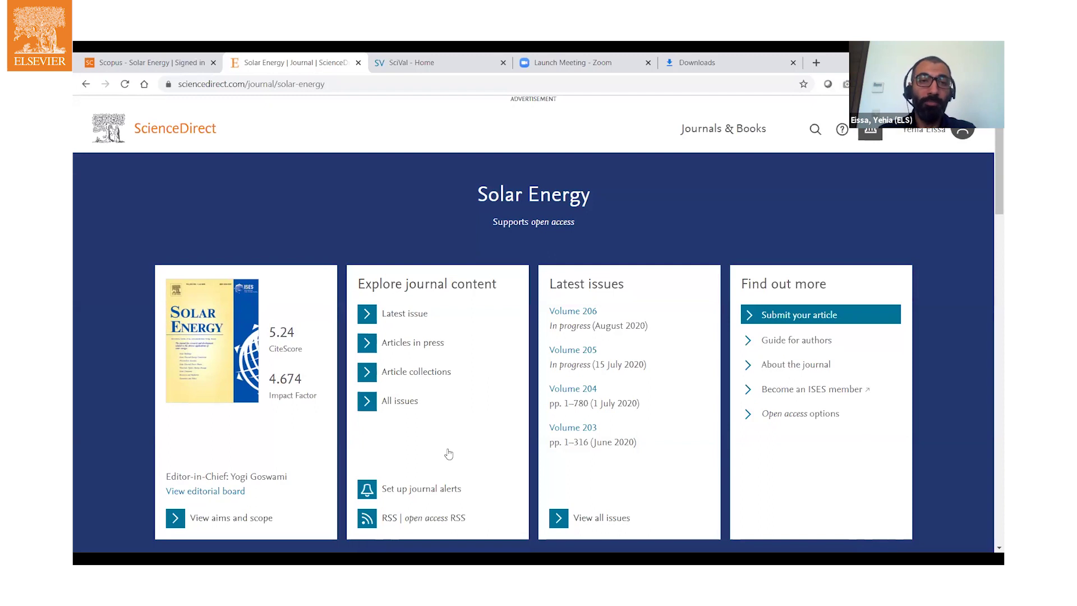
{"action": "key", "text": "ctrl+Tab"}
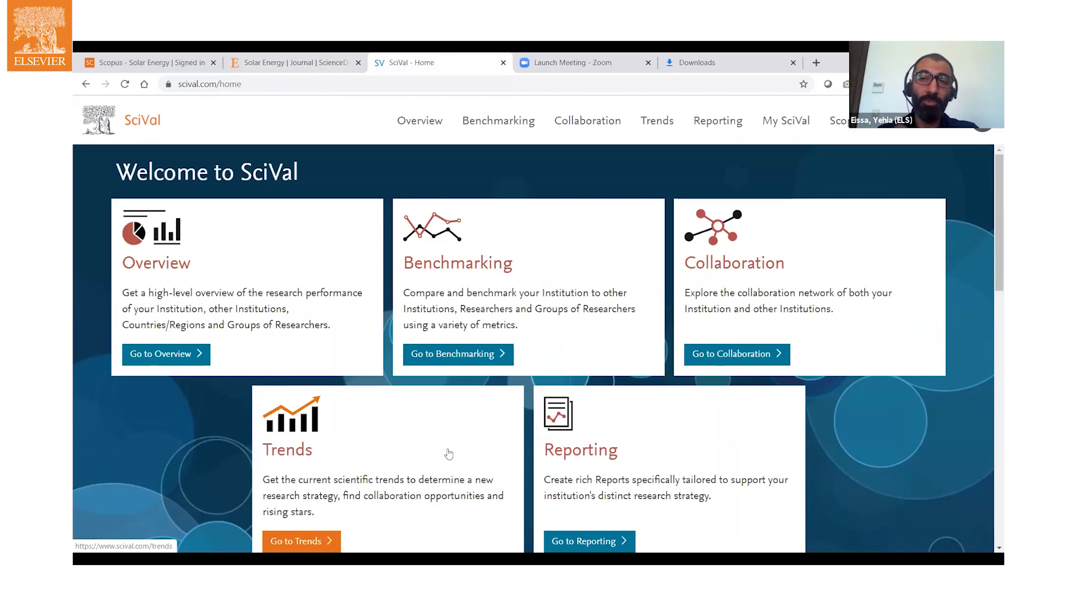
Show the SciVal Overview for Solar Energy under Scopus Sources.
{"action": "left_click", "coordinate": [188, 353]}
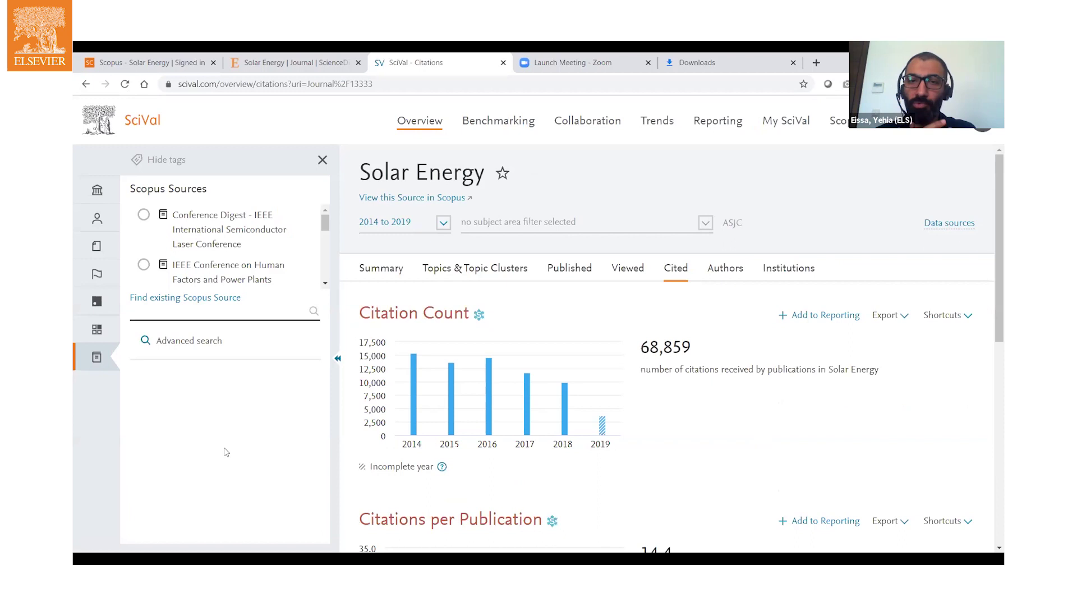
{"action": "left_click", "coordinate": [375, 269]}
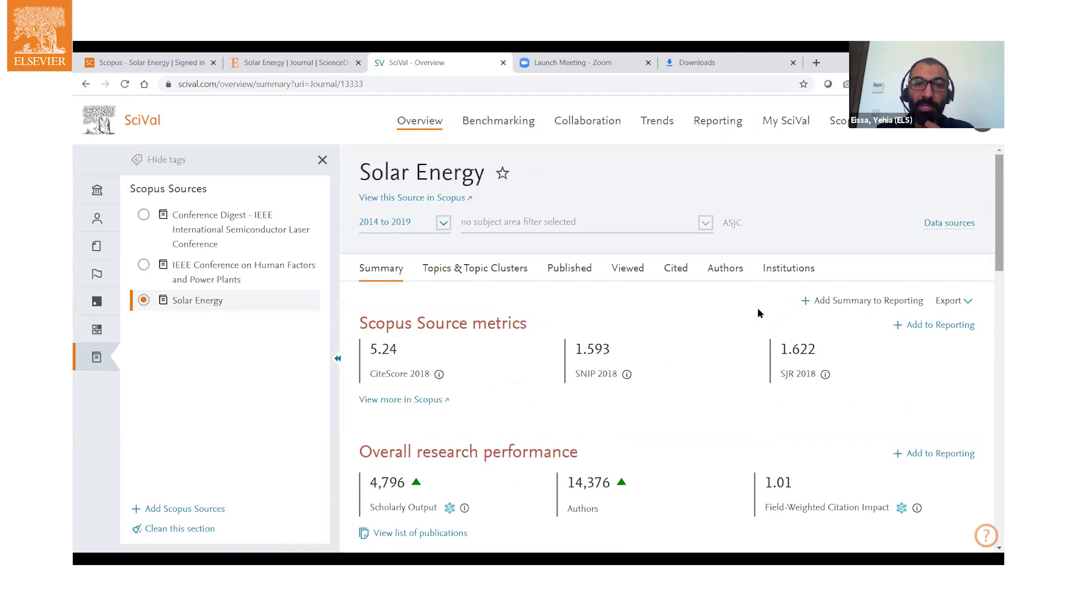
Review the Solar Energy Summary, then view Published output totalling 4,796 for 2014–2019.
{"action": "scroll", "coordinate": [757, 307], "scroll_direction": "down", "scroll_amount": 5}
{"action": "scroll", "coordinate": [426, 289], "scroll_direction": "down", "scroll_amount": 5}
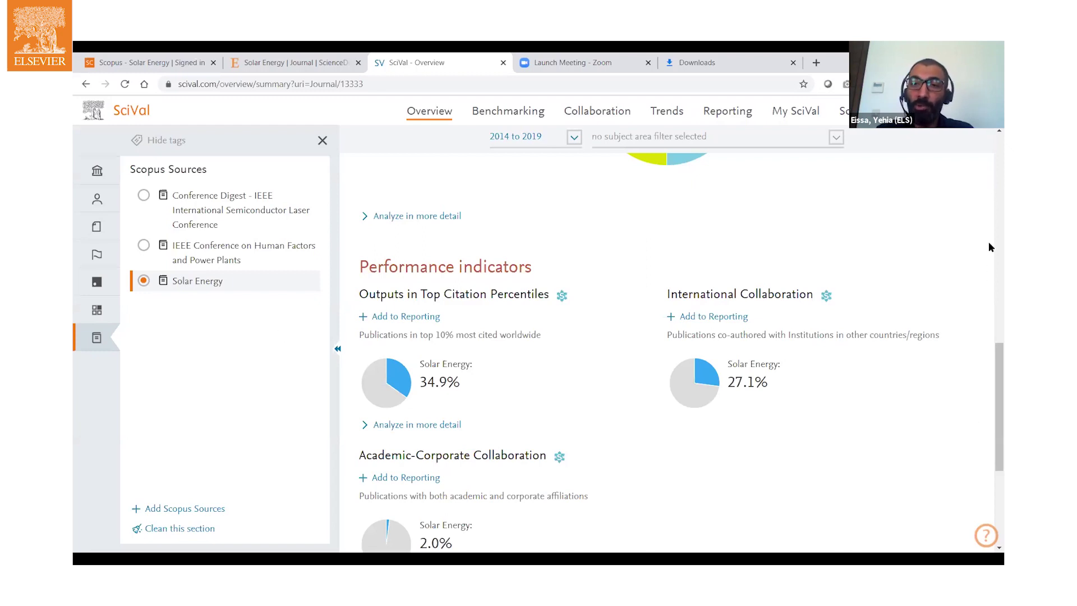
{"action": "scroll", "coordinate": [577, 277], "scroll_direction": "up", "scroll_amount": 5}
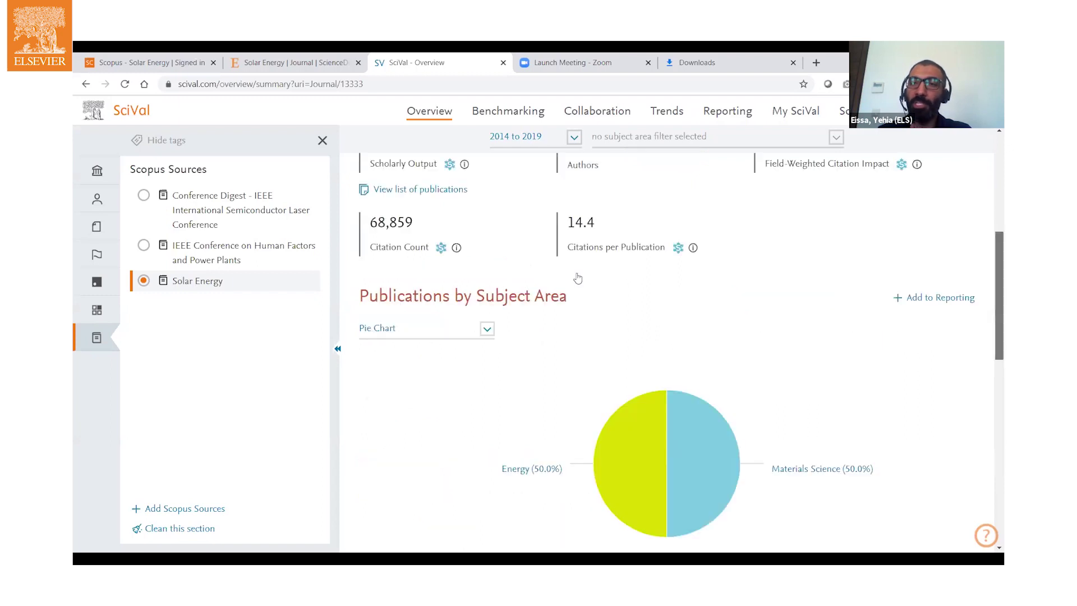
{"action": "scroll", "coordinate": [577, 277], "scroll_direction": "up", "scroll_amount": 5}
{"action": "left_click", "coordinate": [578, 277]}
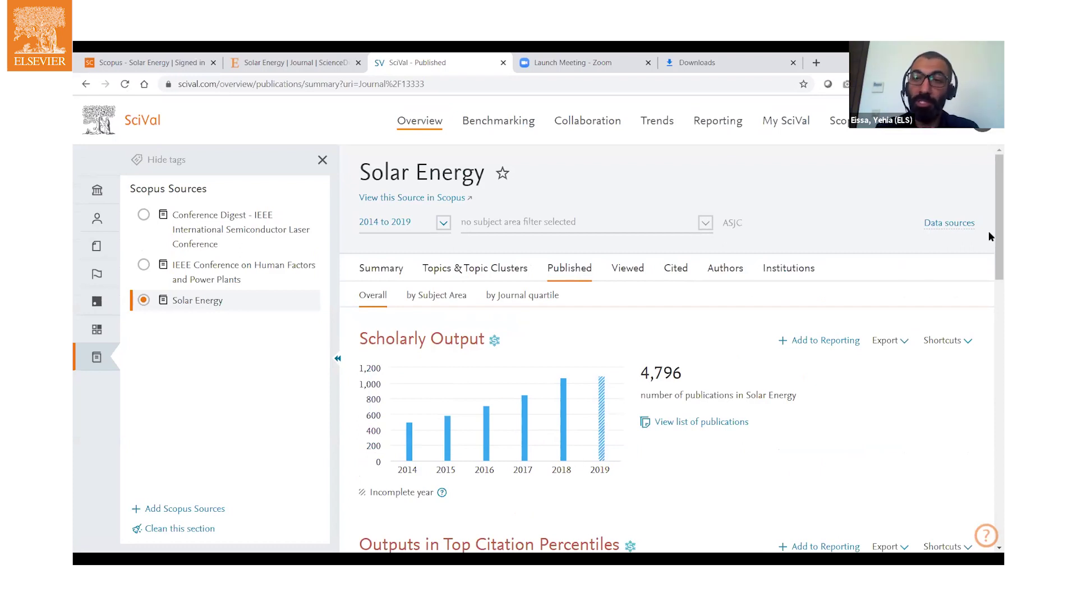
{"action": "scroll", "coordinate": [988, 236], "scroll_direction": "down", "scroll_amount": 1}
{"action": "scroll", "coordinate": [988, 275], "scroll_direction": "down", "scroll_amount": 3}
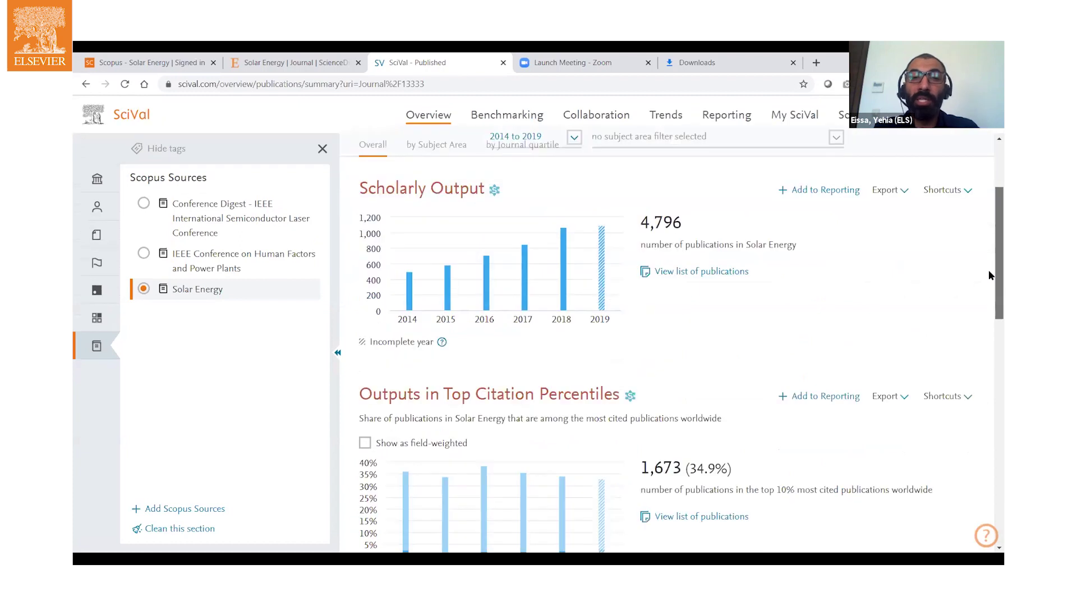
{"action": "scroll", "coordinate": [757, 362], "scroll_direction": "up", "scroll_amount": 1}
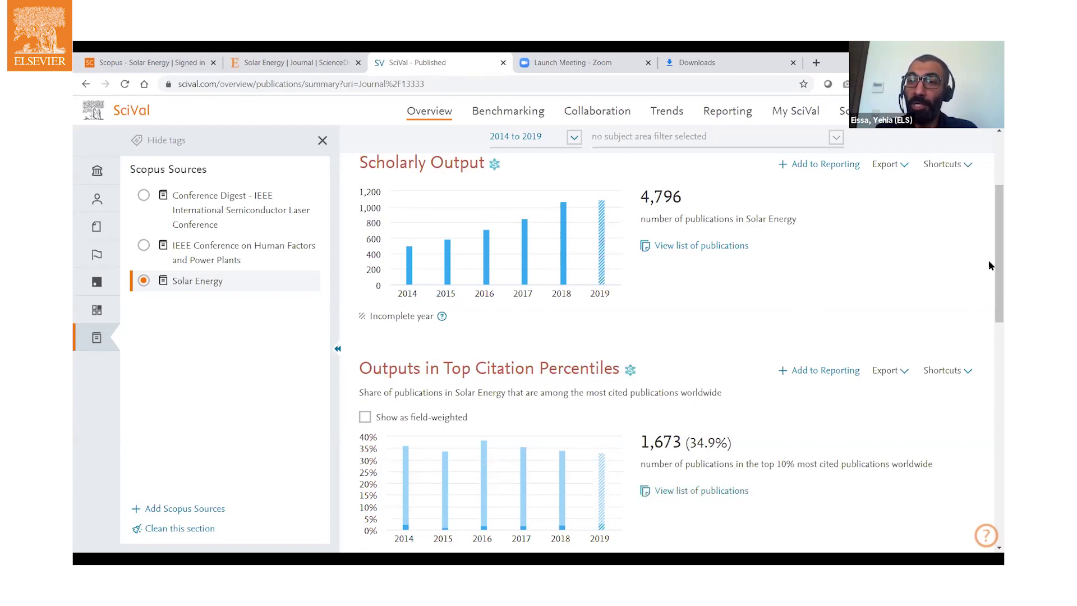
{"action": "scroll", "coordinate": [988, 212], "scroll_direction": "up", "scroll_amount": 2}
{"action": "scroll", "coordinate": [667, 272], "scroll_direction": "up", "scroll_amount": 2}
View the Cited tab's yearly Field-Weighted Citation Impact values, averaging 1.01.
{"action": "left_click", "coordinate": [667, 272]}
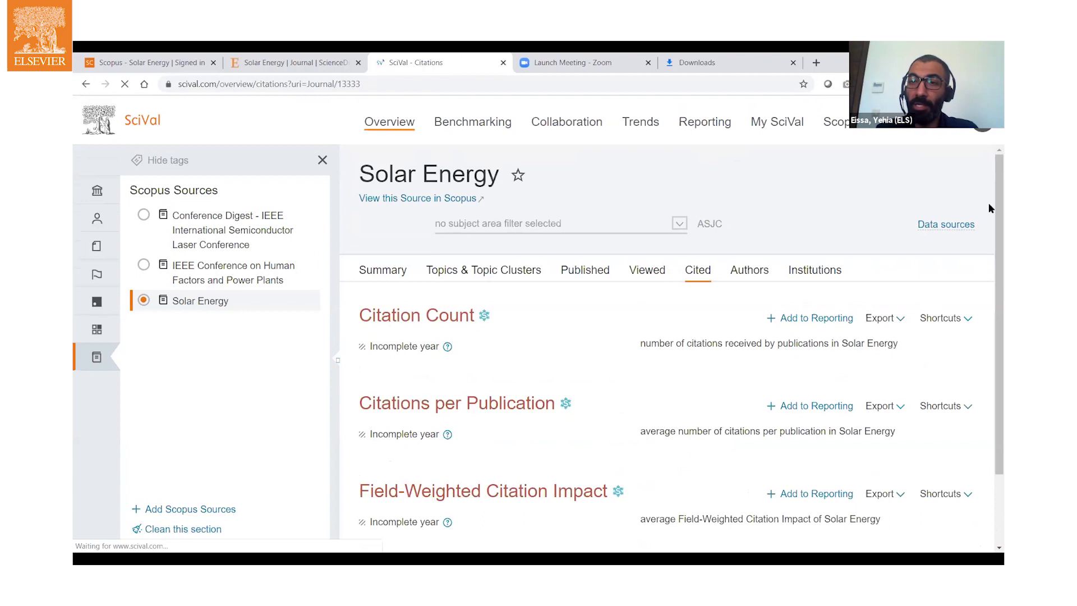
{"action": "scroll", "coordinate": [988, 235], "scroll_direction": "down", "scroll_amount": 1}
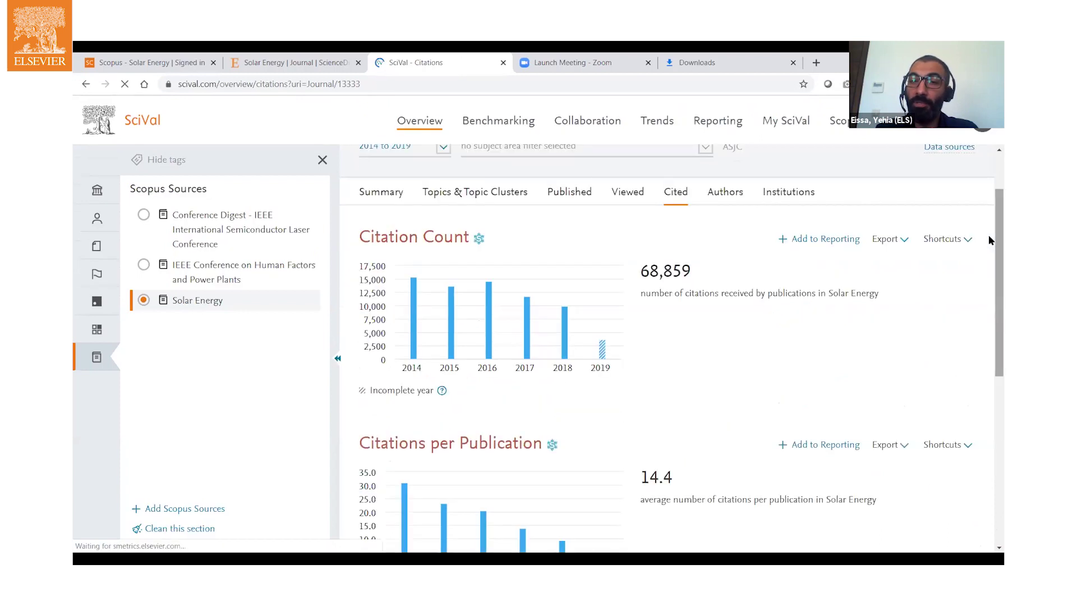
{"action": "scroll", "coordinate": [988, 295], "scroll_direction": "down", "scroll_amount": 3}
{"action": "scroll", "coordinate": [988, 350], "scroll_direction": "down", "scroll_amount": 3}
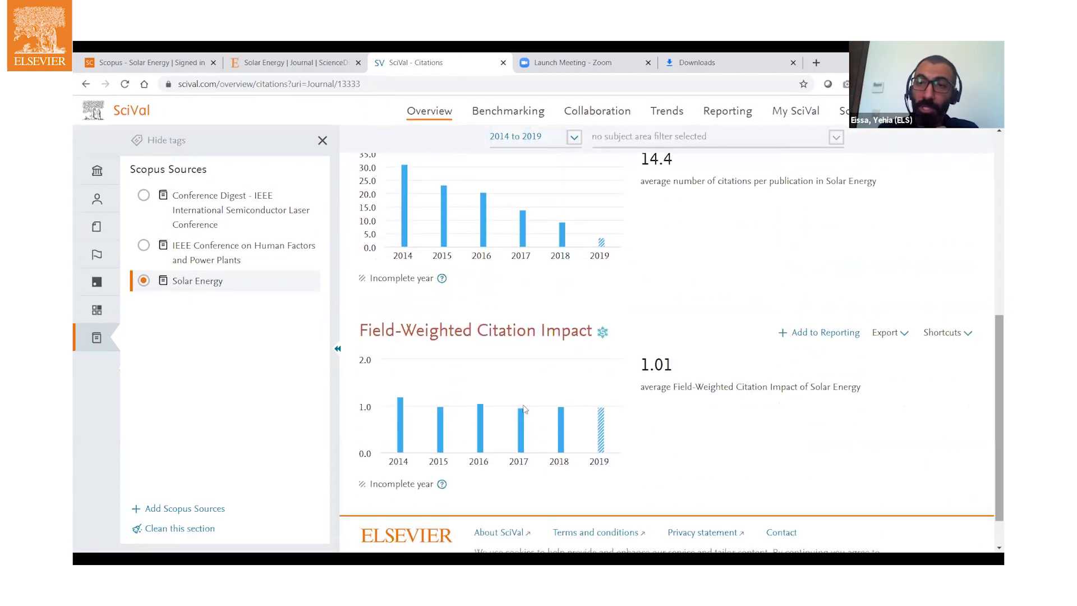
{"action": "mouse_move", "coordinate": [418, 412]}
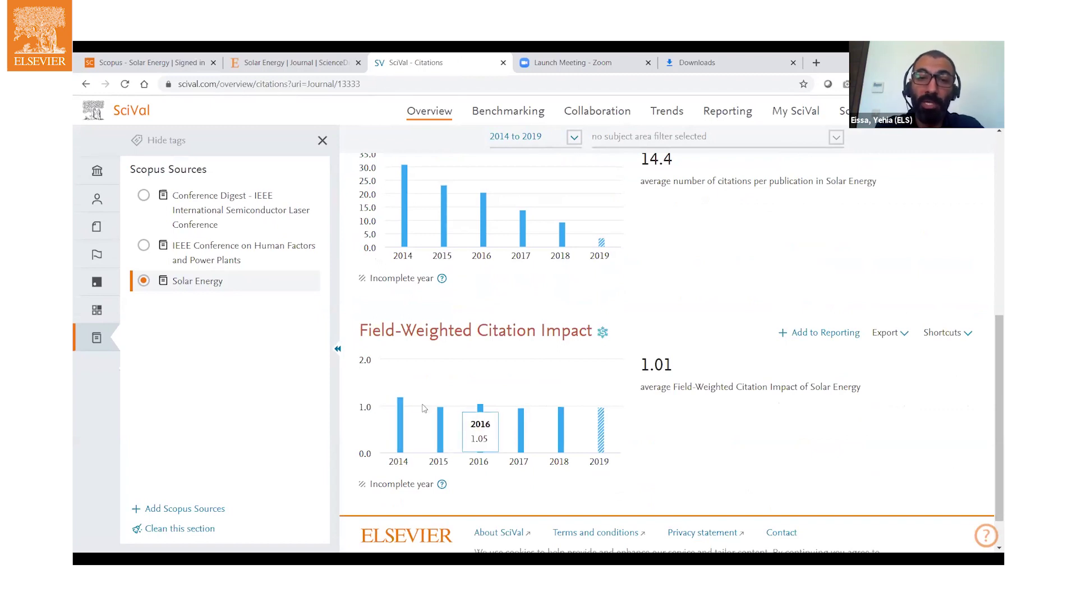
{"action": "mouse_move", "coordinate": [631, 400]}
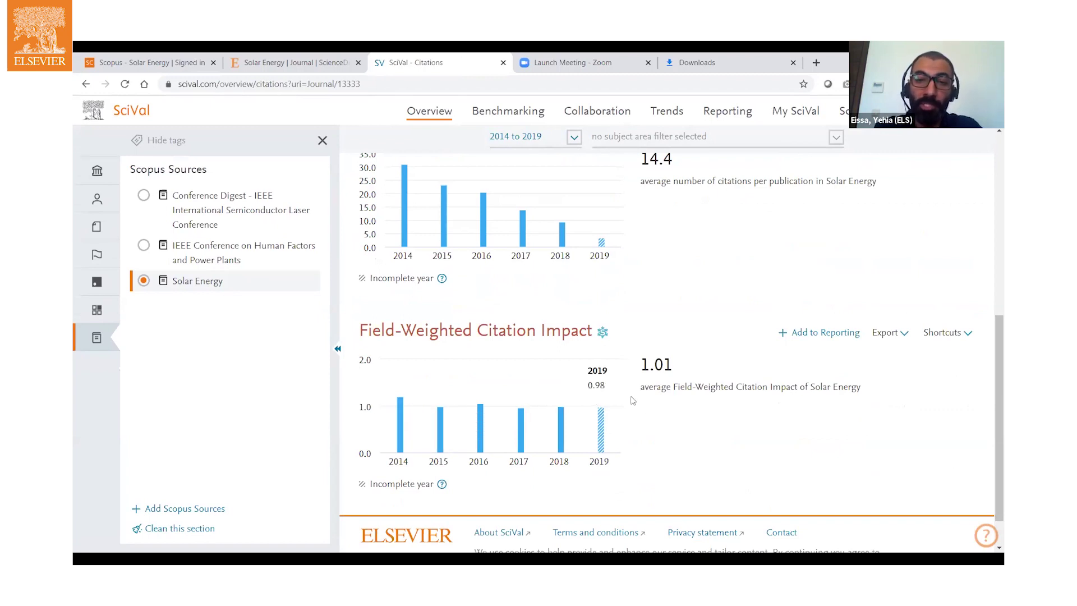